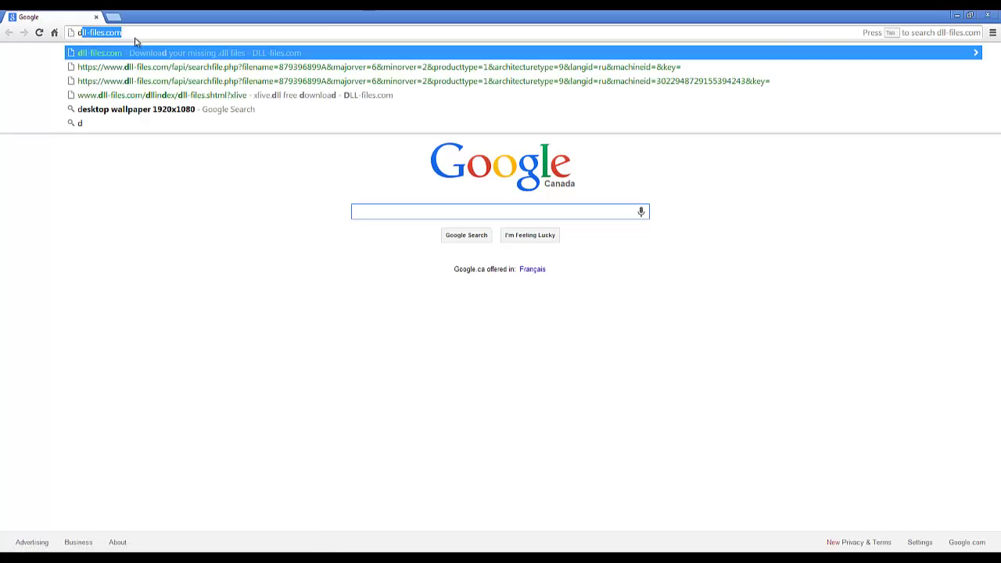
- Search dll-files.com for msvcr100 and download msvcr100.dll as msvcr100.zip
key(Return)
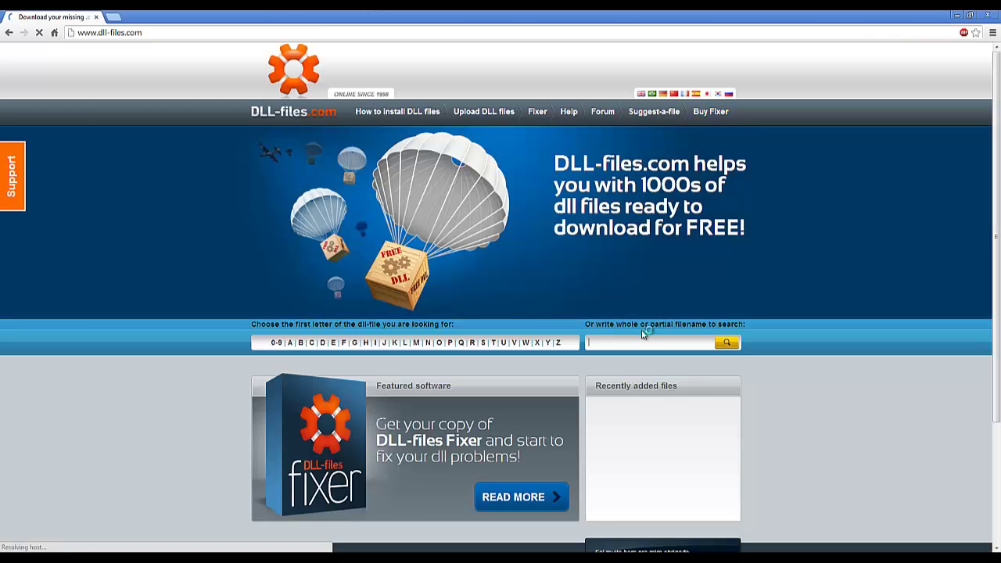
click(629, 342)
text(m)
text(svcr100.dll)
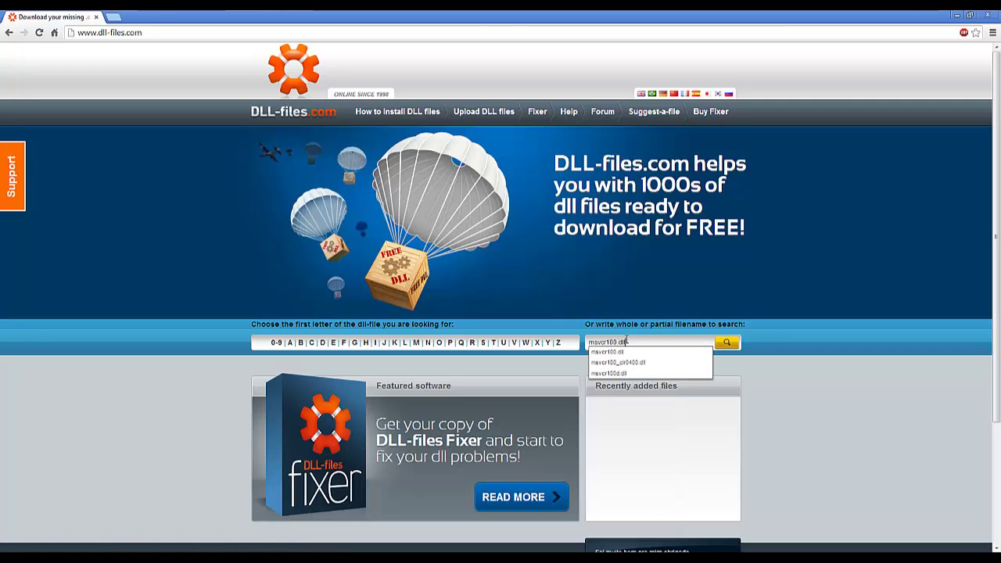
key(Return)
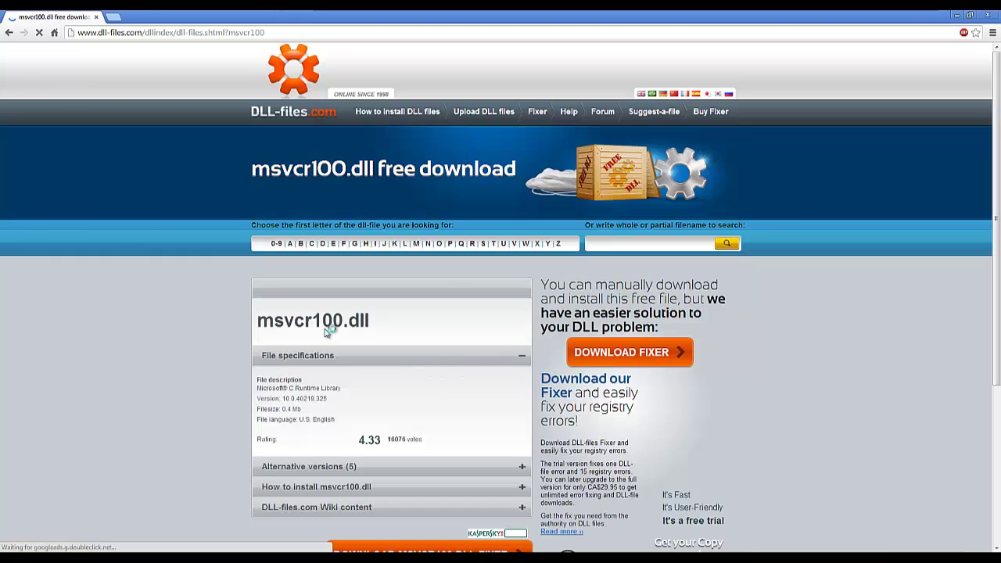
scroll(165, 323, down, 3)
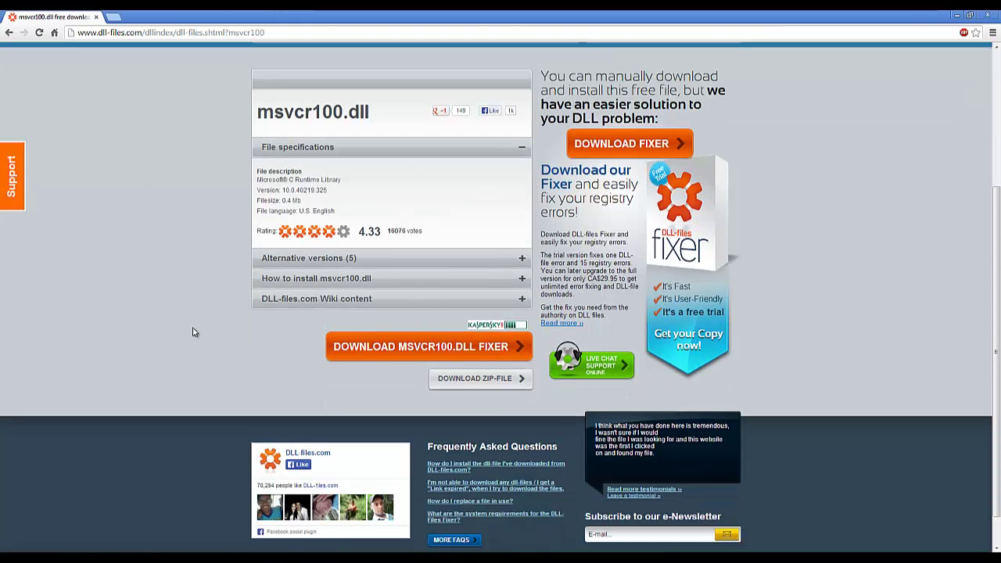
click(480, 378)
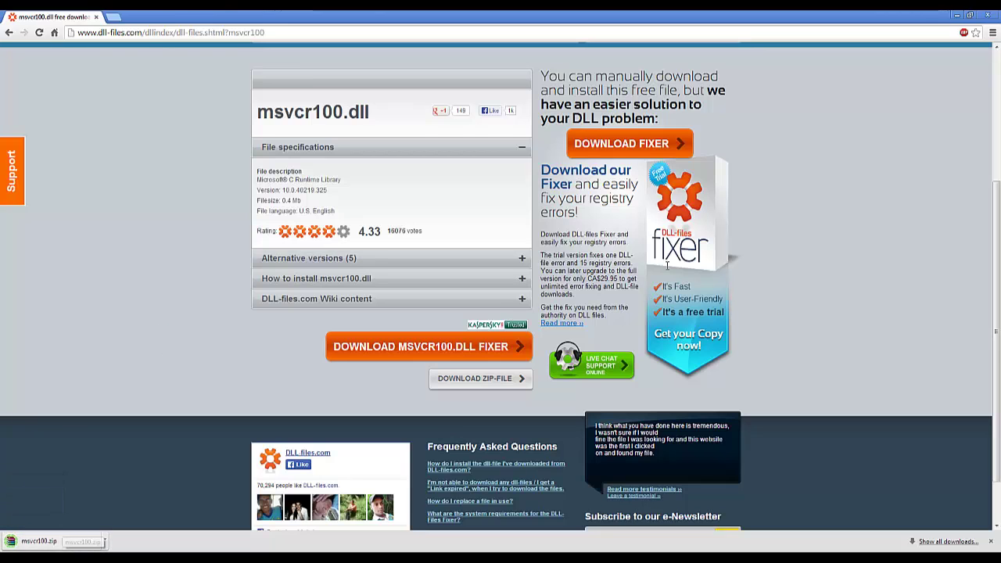
- Drag the downloaded msvcr100.zip onto the desktop and close the browser
click(969, 15)
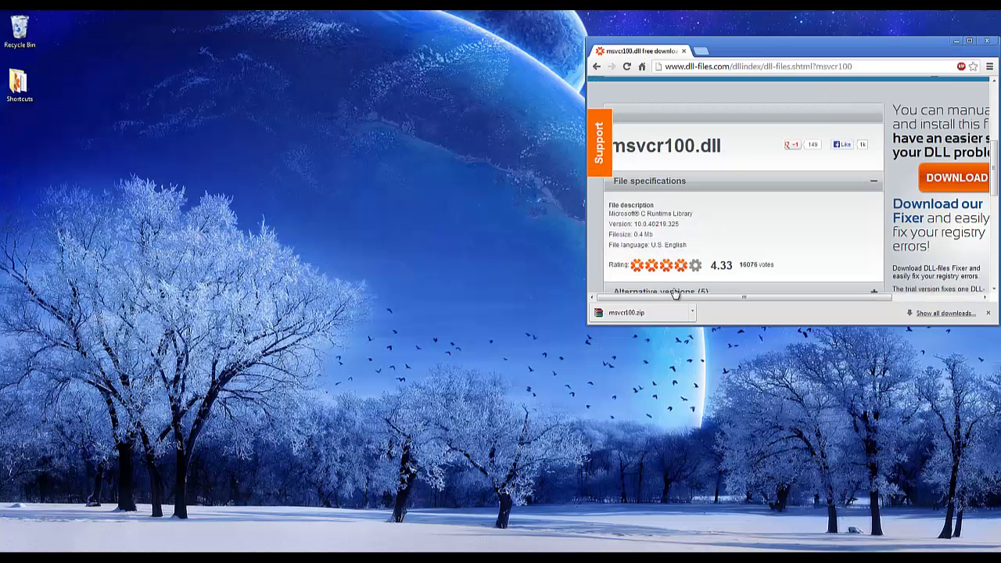
drag(602, 297, 70, 145)
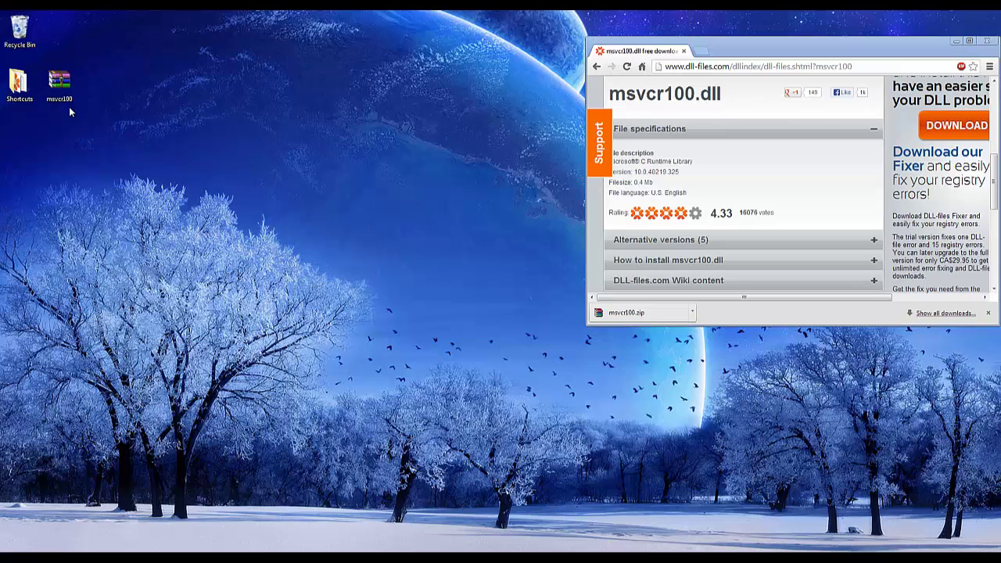
drag(946, 46, 751, 72)
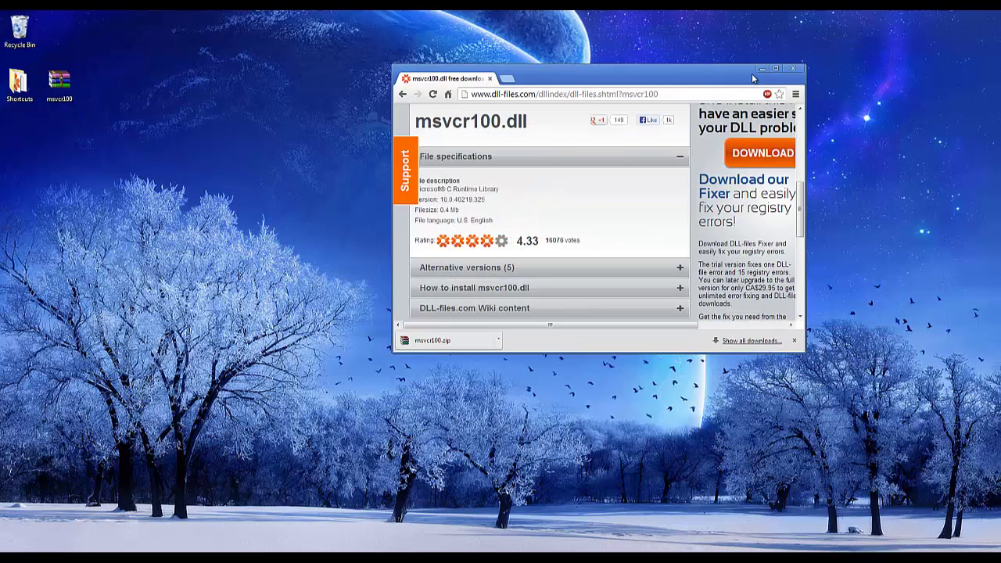
click(793, 69)
- Extract msvcr100.zip on the desktop, producing msvcr100.dll and a readme
key(super)
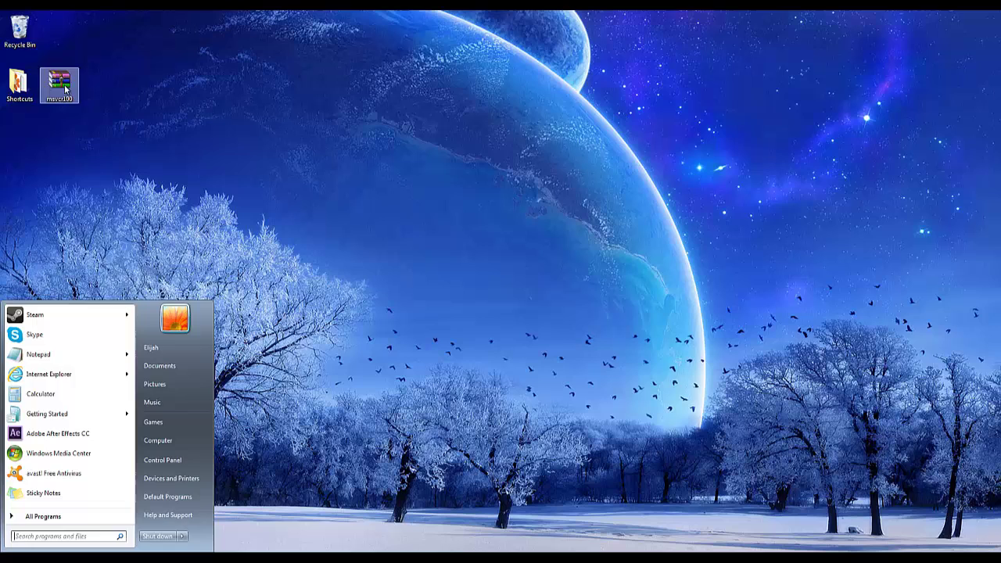
click(59, 80)
right_click(62, 86)
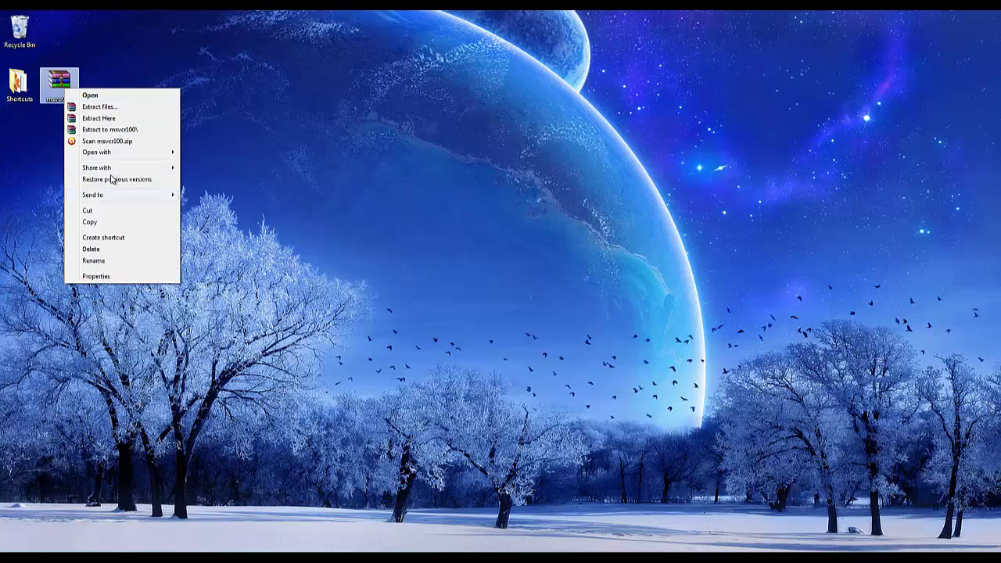
click(98, 119)
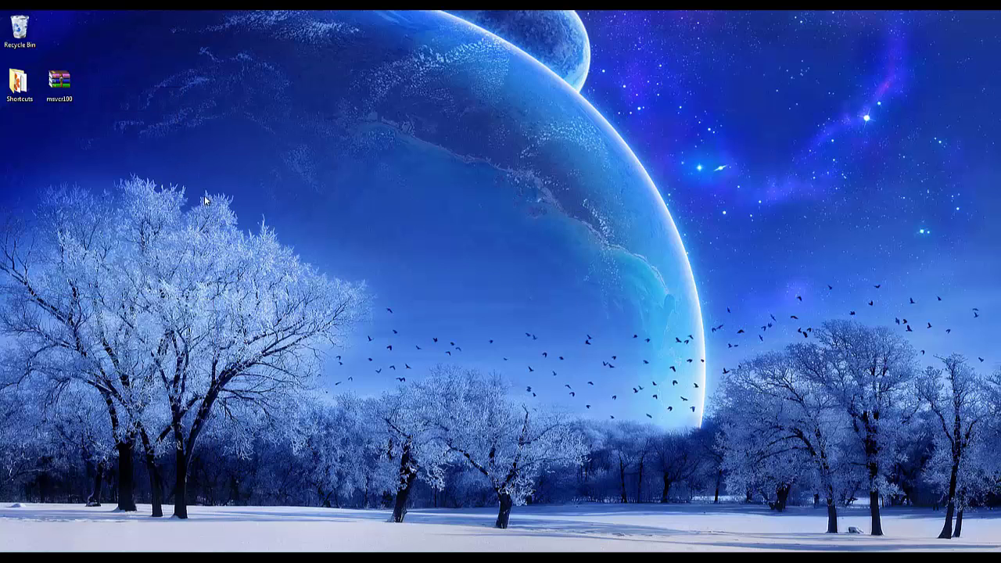
key(super)
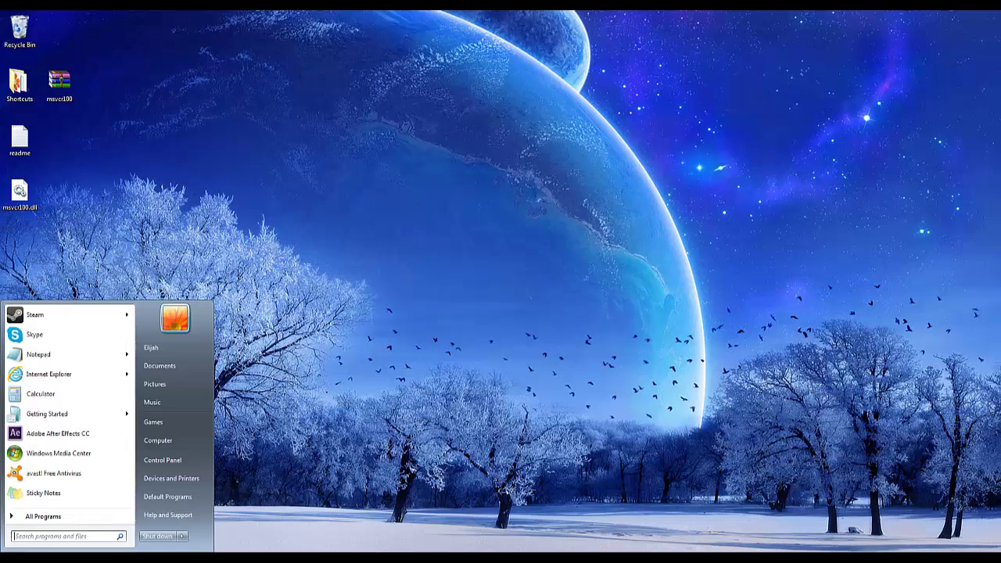
- Open C:\Windows in Explorer and copy the desktop msvcr100.dll
click(190, 436)
double_click(275, 204)
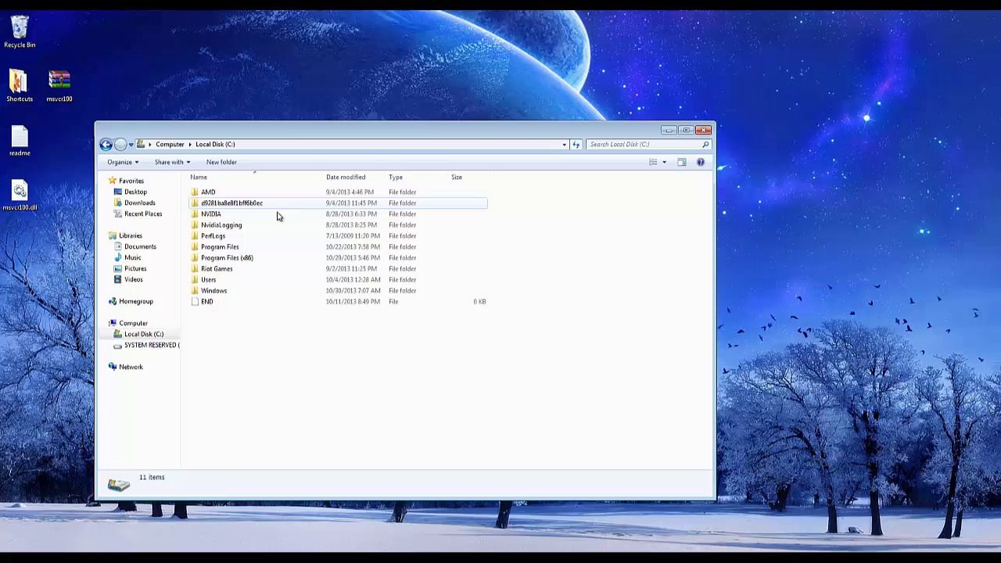
double_click(239, 289)
scroll(294, 338, down, 4)
scroll(294, 338, down, 9)
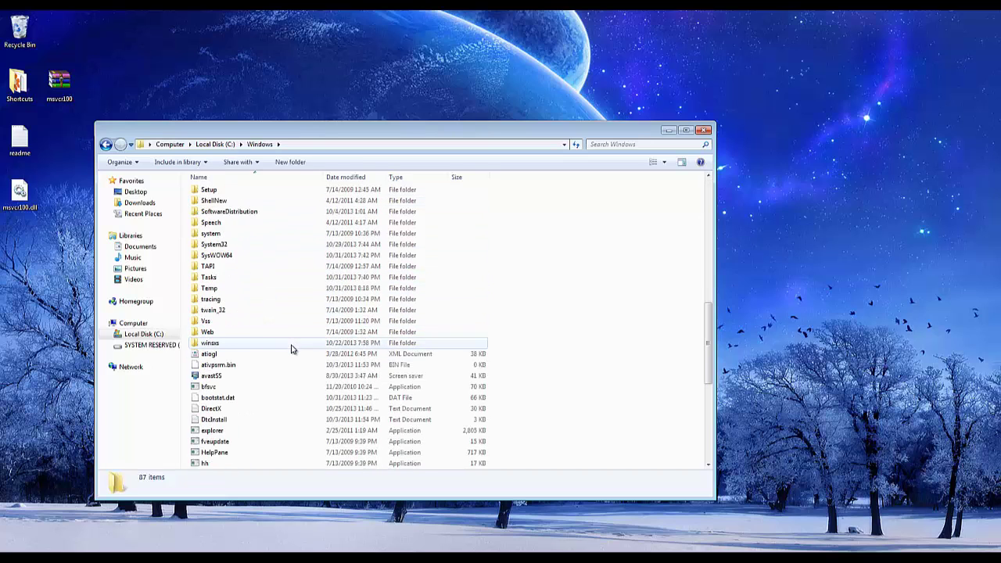
scroll(289, 348, up, 2)
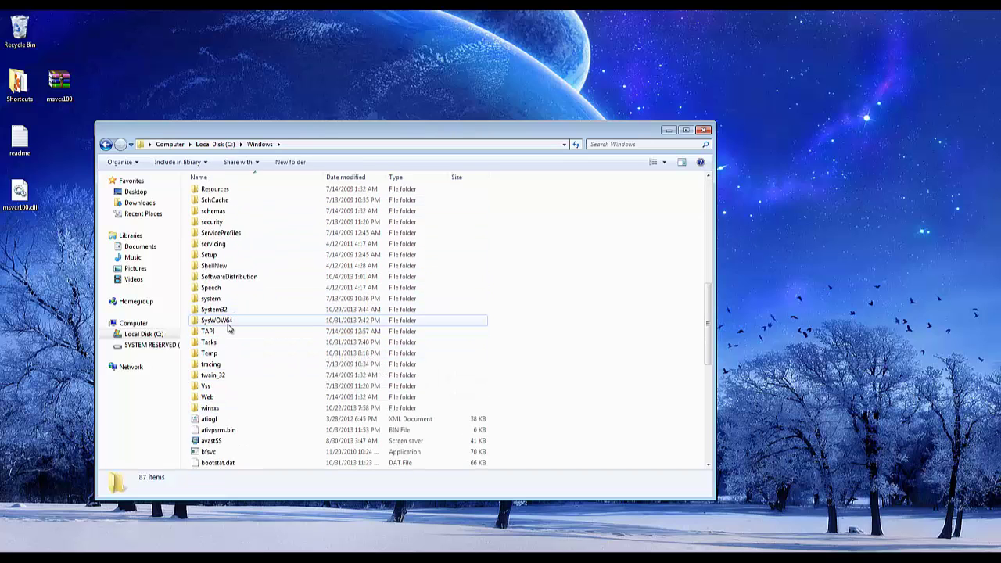
right_click(31, 202)
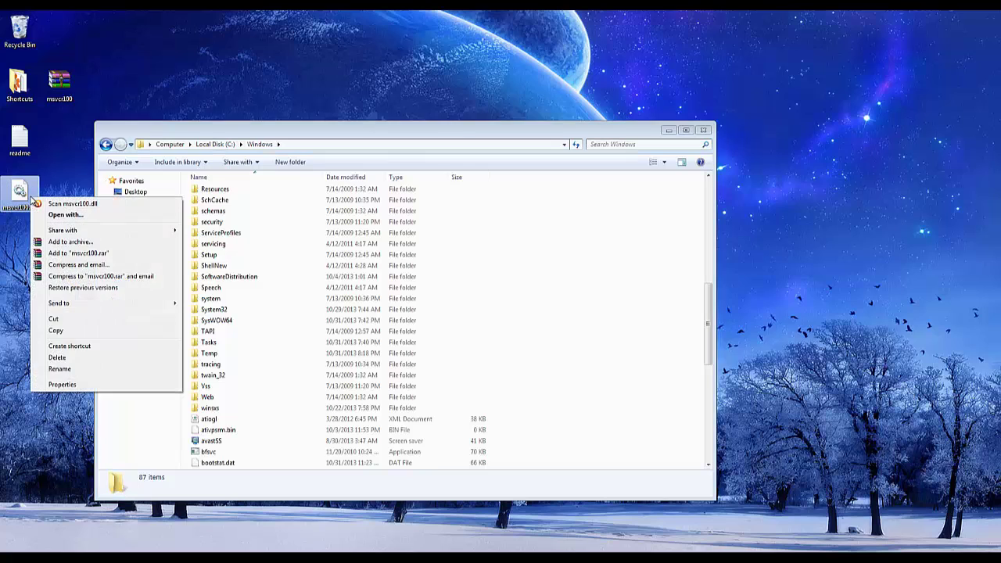
click(76, 331)
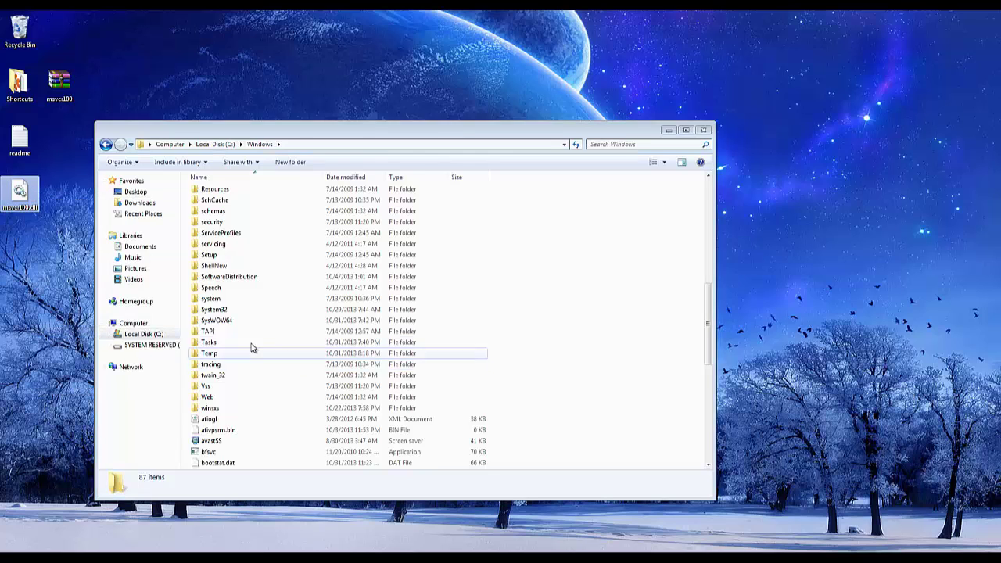
- Paste msvcr100.dll into System32, keeping the existing copy when asked to replace
double_click(219, 309)
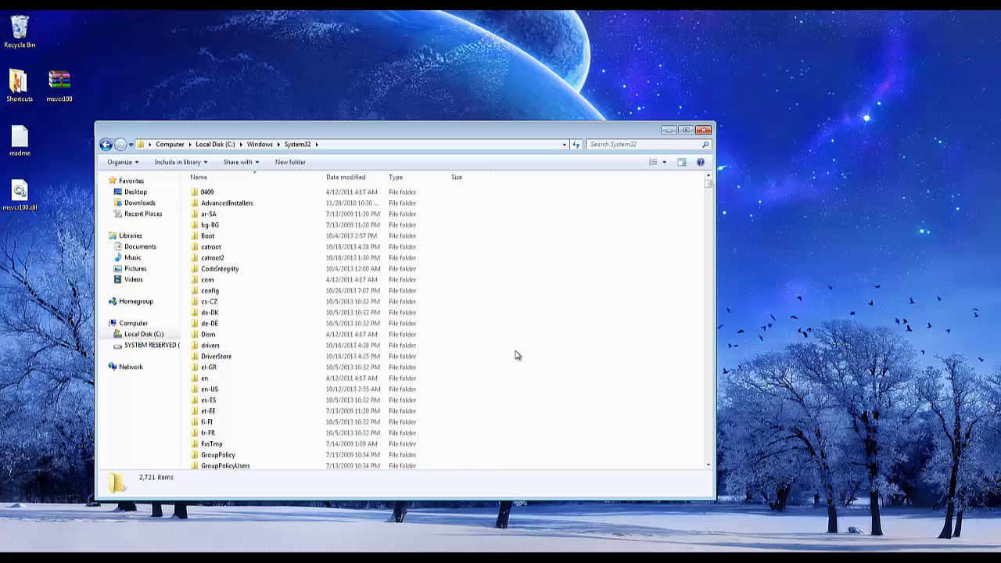
key(ctrl+v)
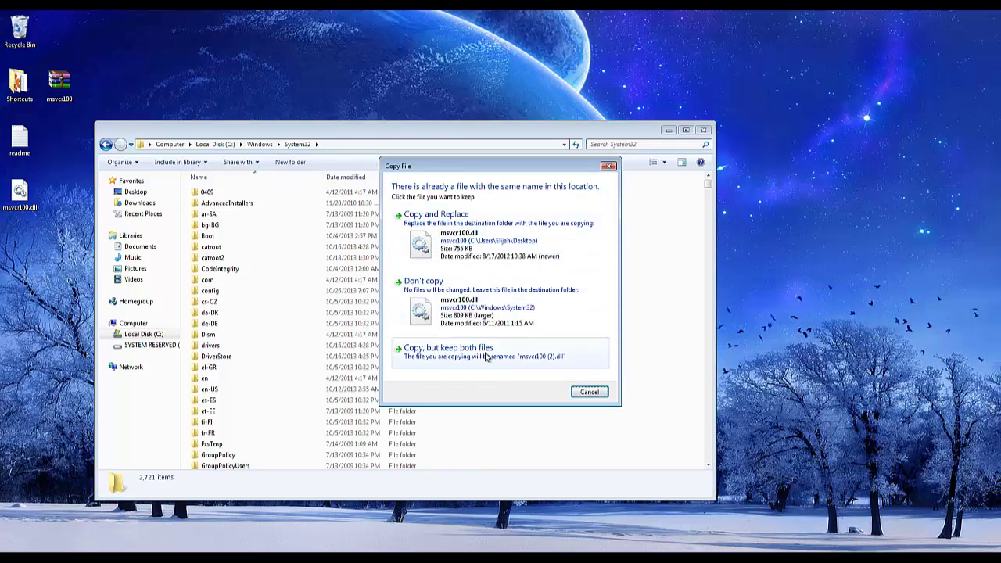
click(591, 392)
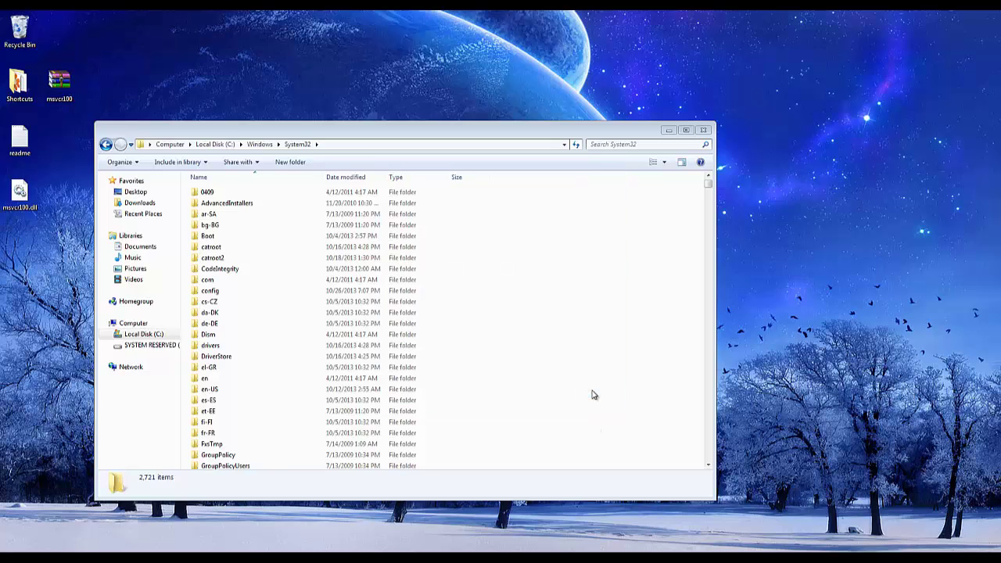
click(106, 144)
- Paste msvcr100.dll into SysWOW64, cancel the replace, then minimize Explorer
scroll(295, 393, down, 1)
double_click(234, 440)
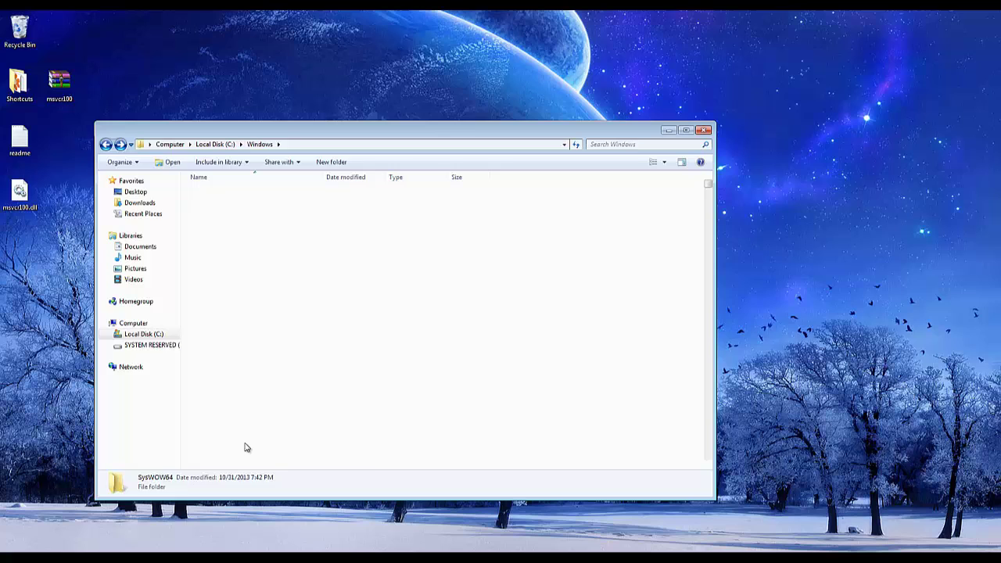
key(ctrl+v)
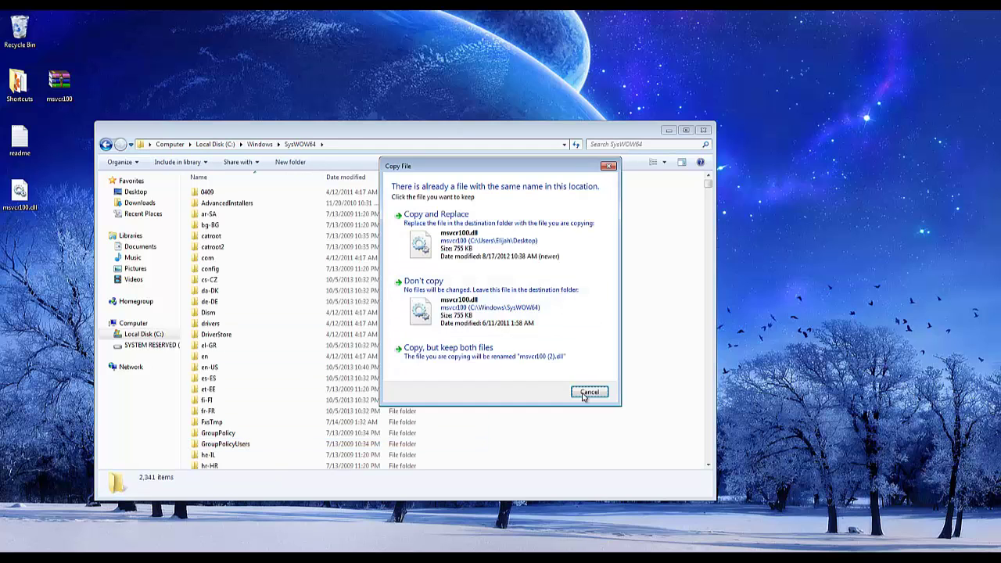
click(590, 391)
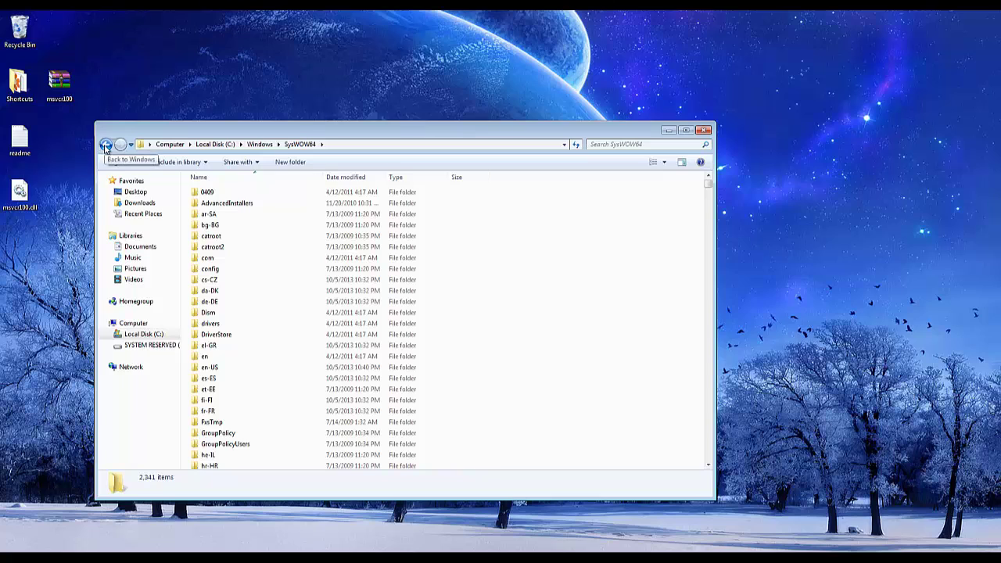
click(105, 144)
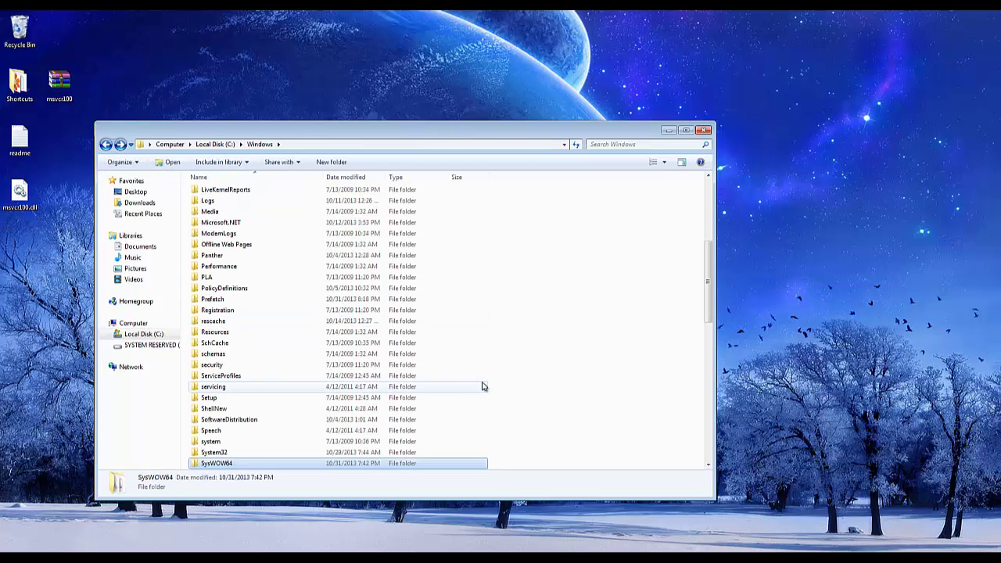
click(668, 130)
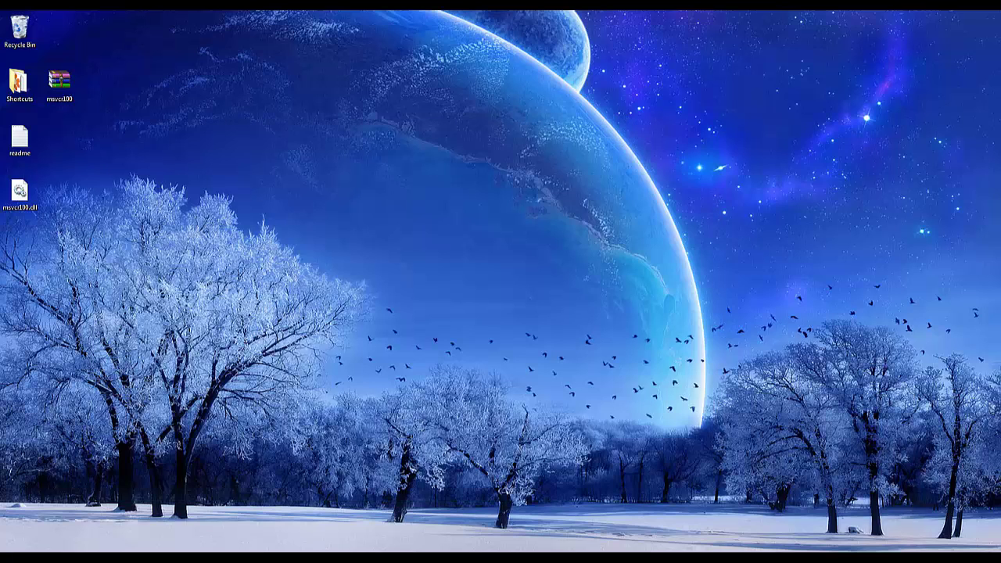
- Launch Command Prompt by searching cmd from the Start menu
key(super)
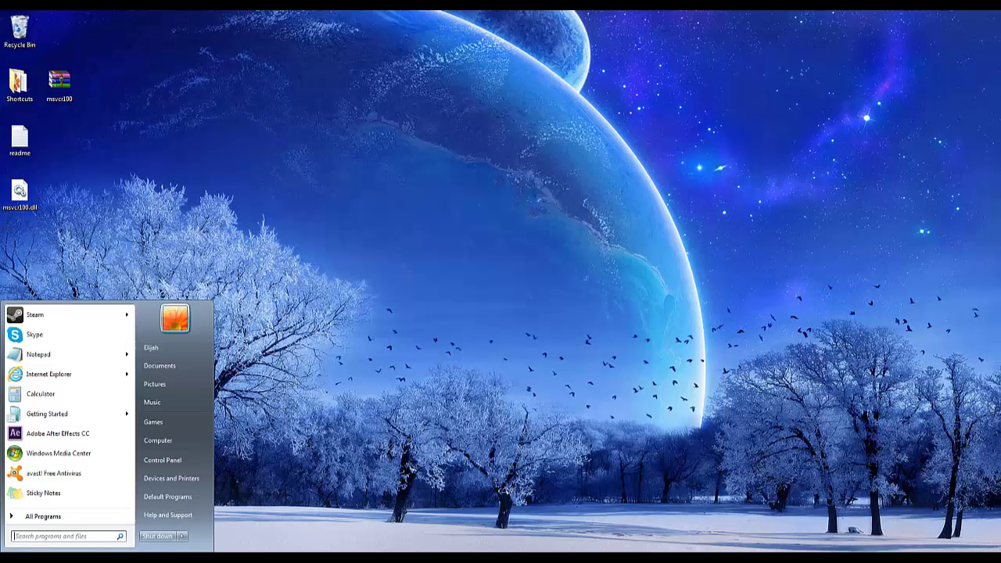
text(cmd)
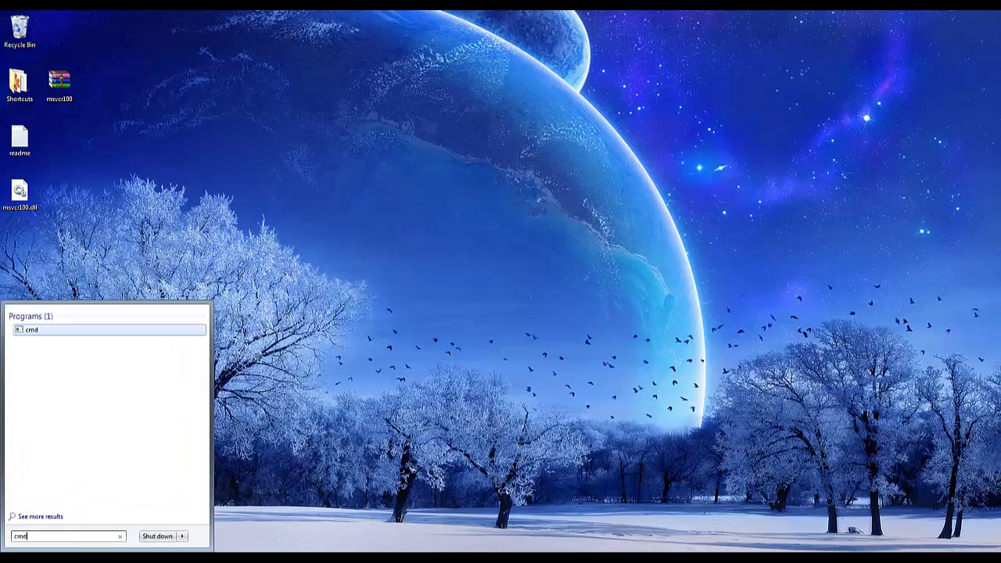
key(Return)
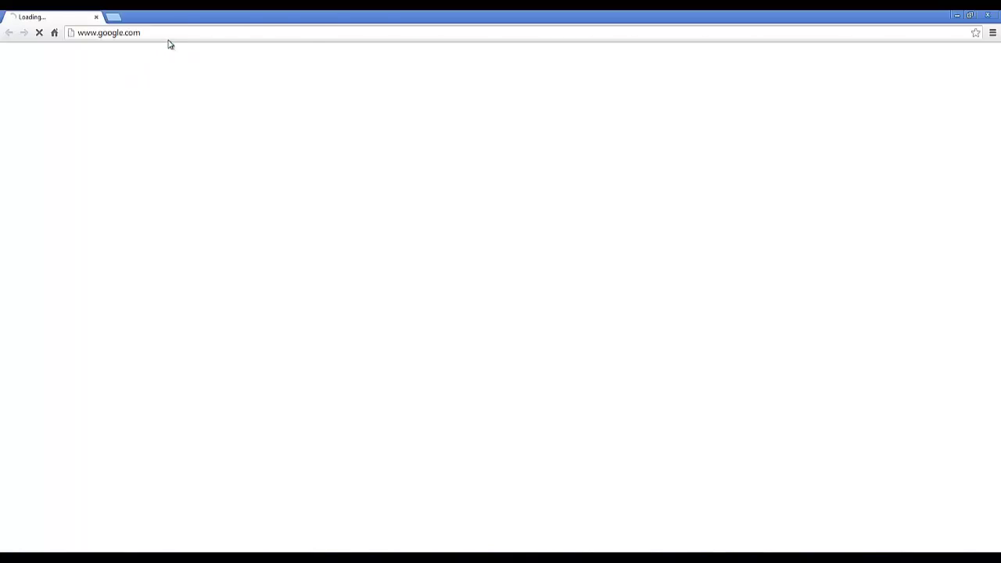
- Go to dll-files.com, search for xlive.dll, and download its DLL-files Fixer installer
click(162, 36)
text(dll-files)
key(Return)
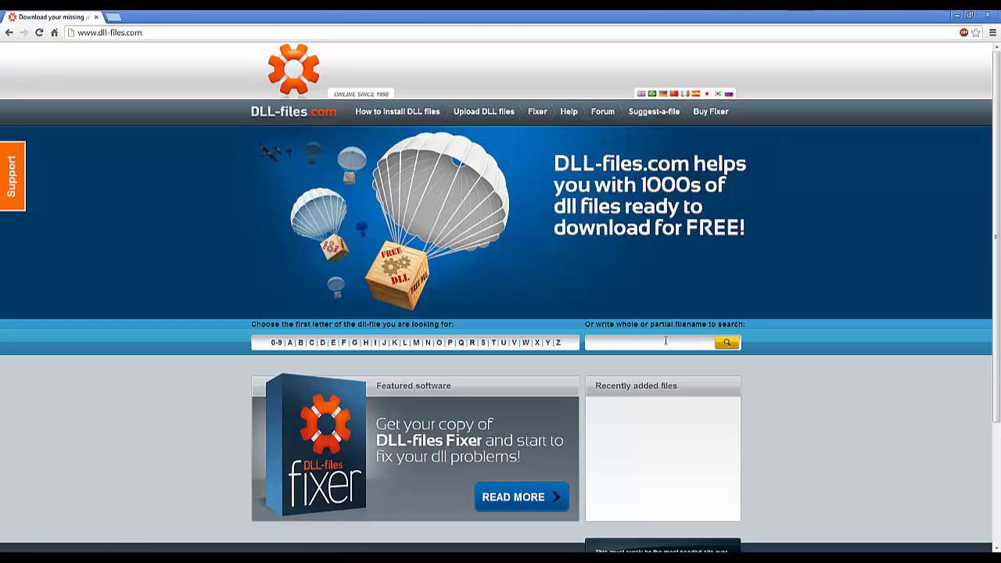
text(xlive.dll)
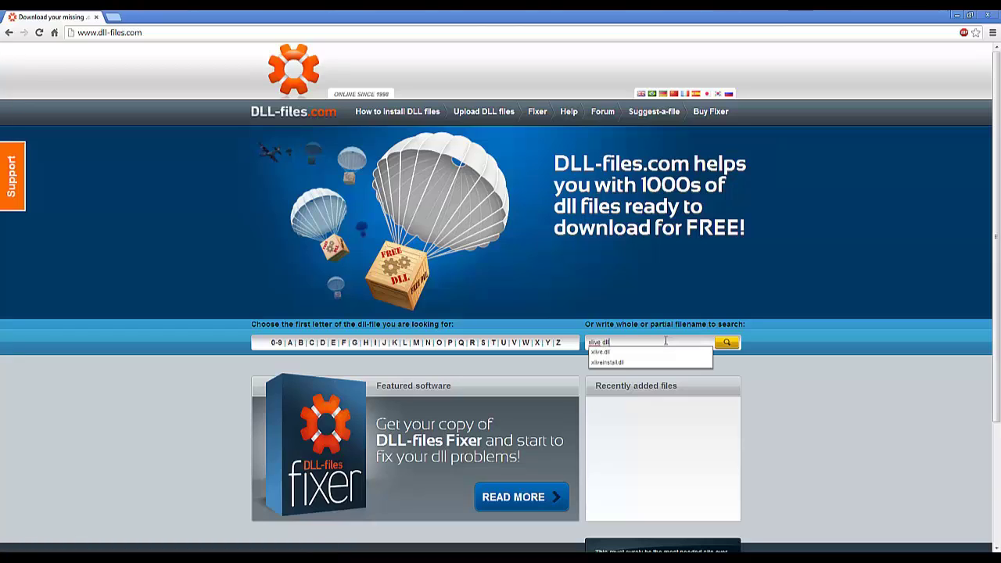
key(Return)
scroll(450, 416, down, 3)
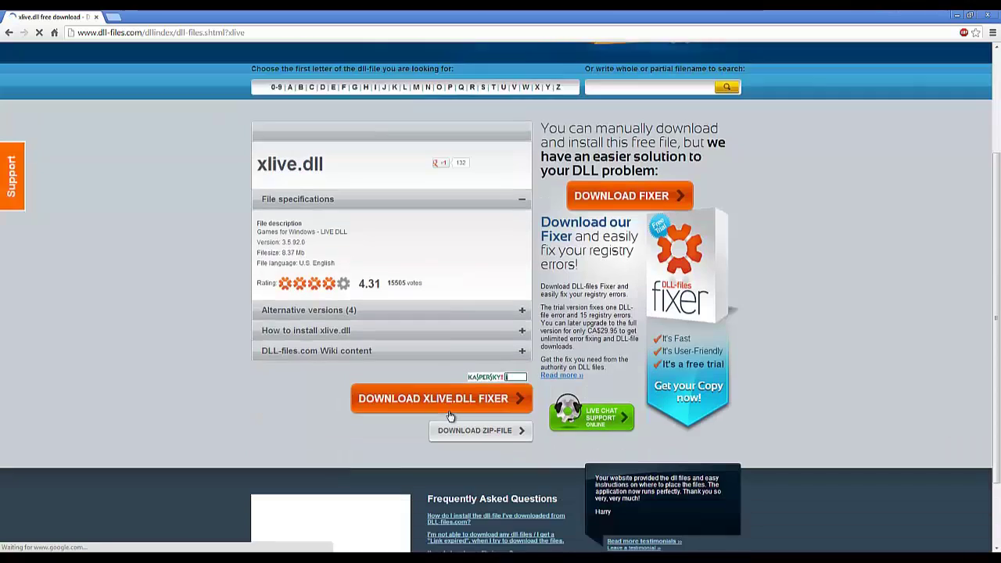
scroll(449, 416, down, 1)
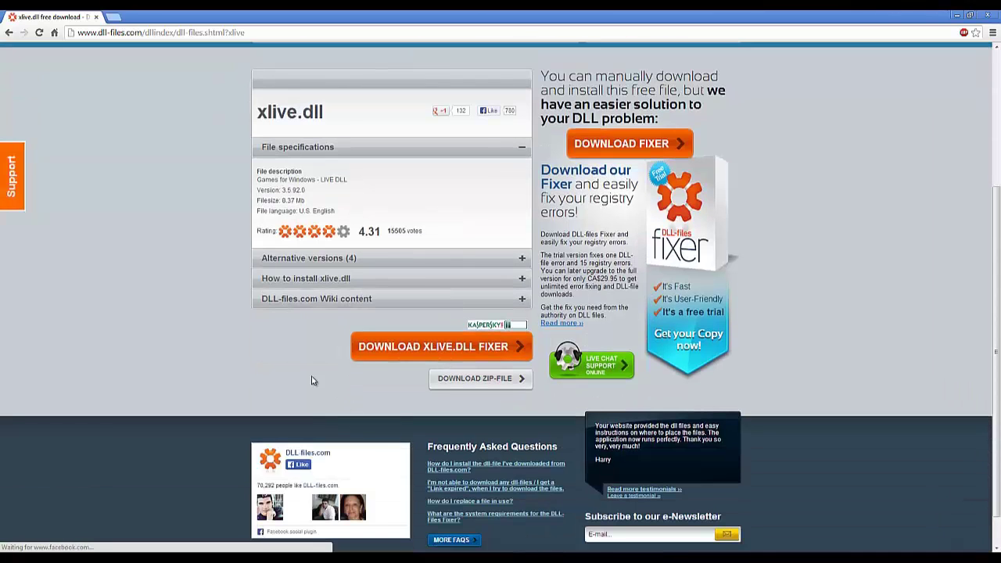
click(429, 353)
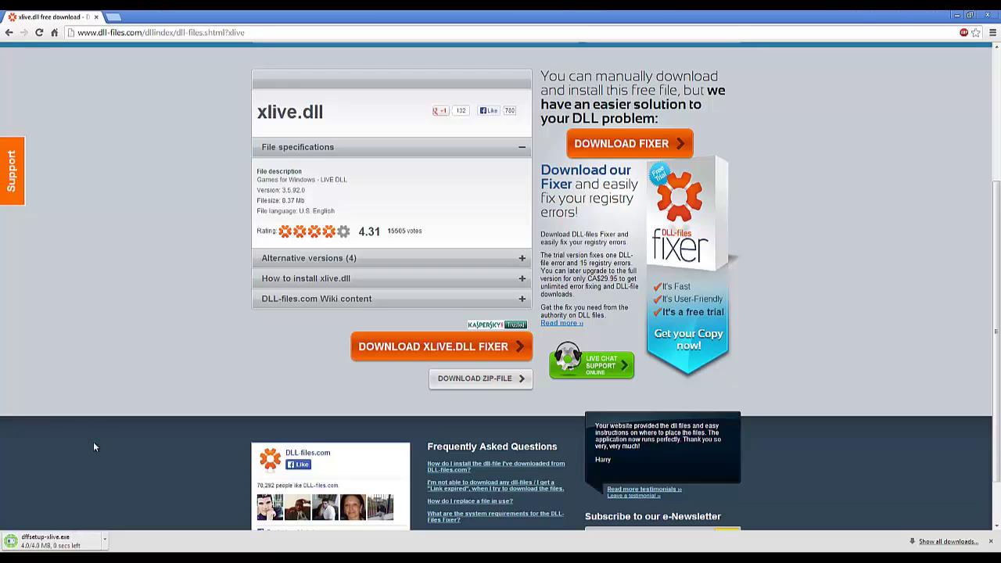
- Run the downloaded xlive fixer installer and click Next through setup to install DLL-Files Fixer
click(47, 540)
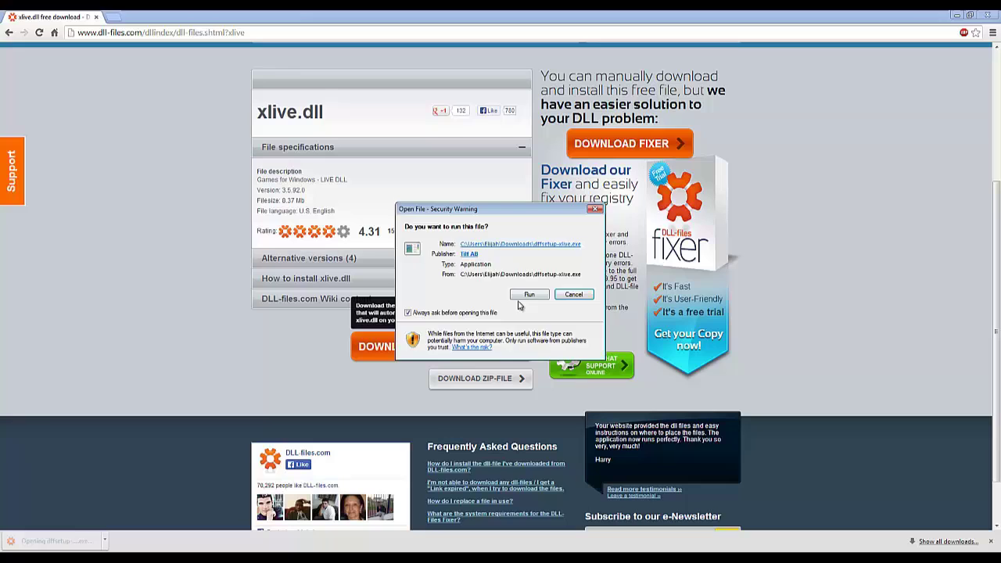
click(526, 295)
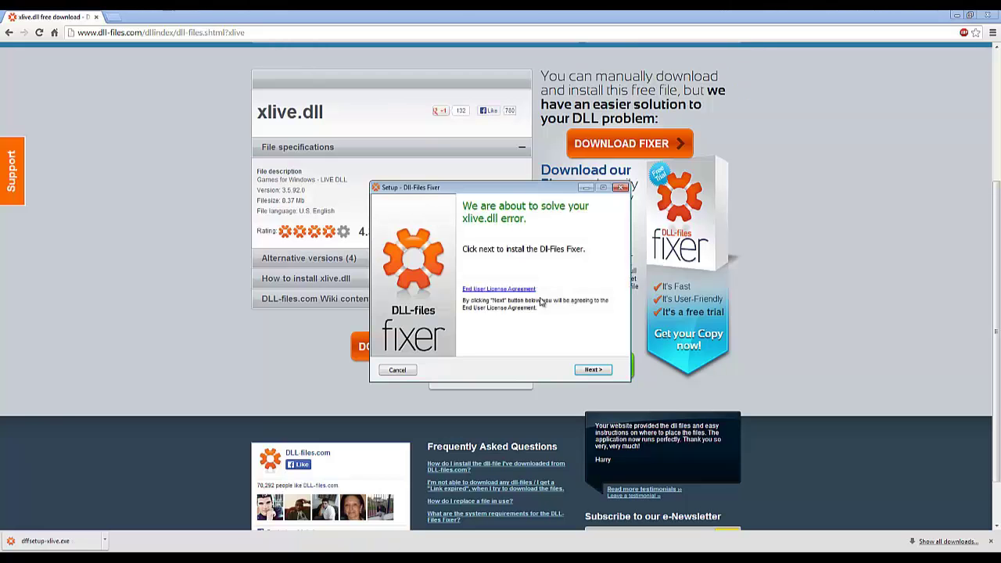
click(592, 370)
click(591, 370)
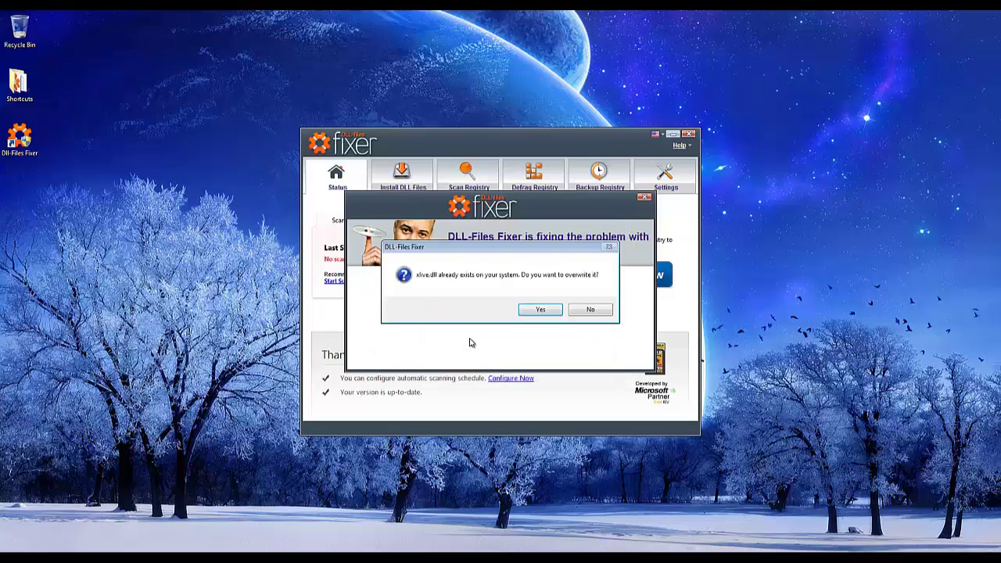
- Approve overwriting xlive.dll, dismiss the success message, and stop the registry scan
click(541, 311)
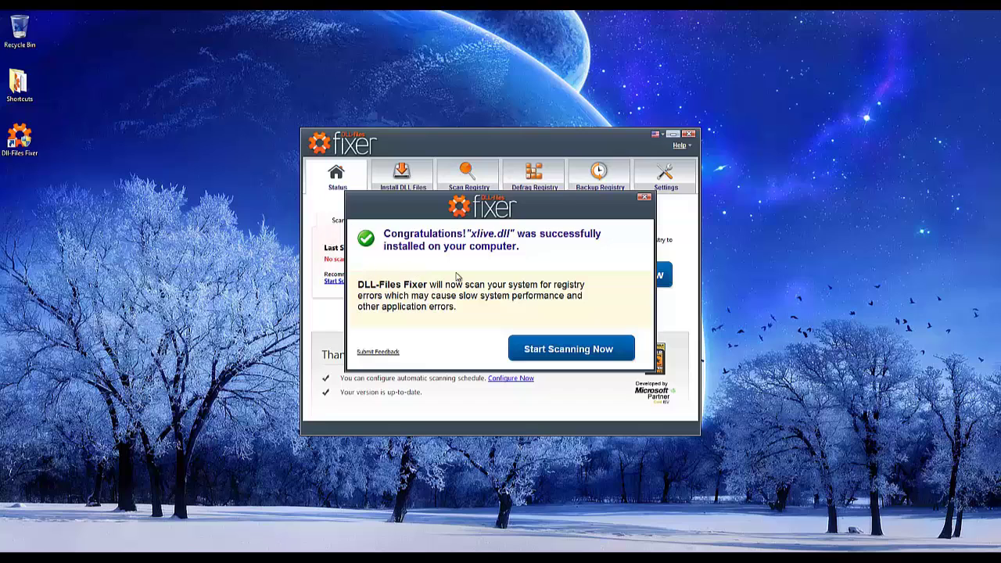
click(645, 200)
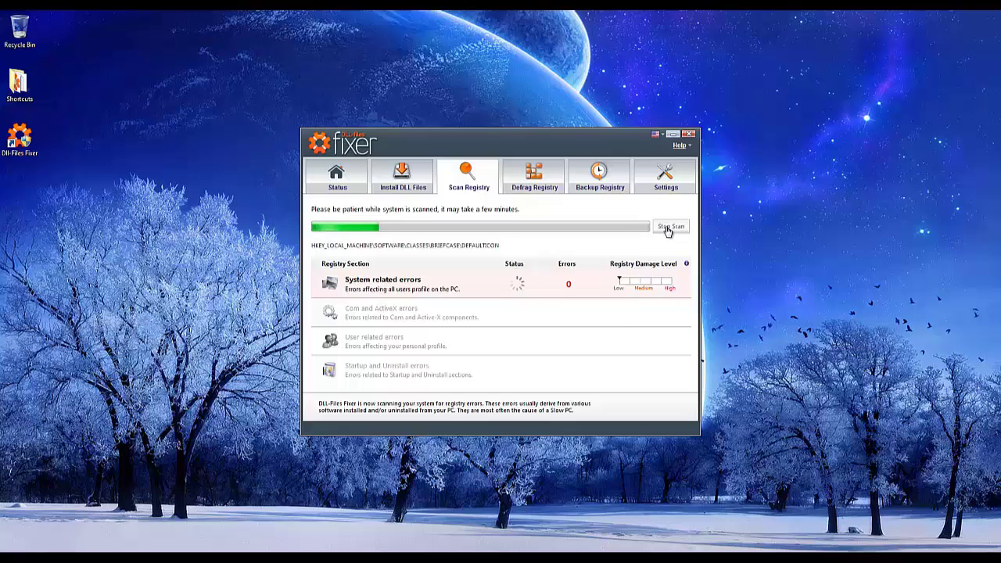
click(669, 227)
click(549, 312)
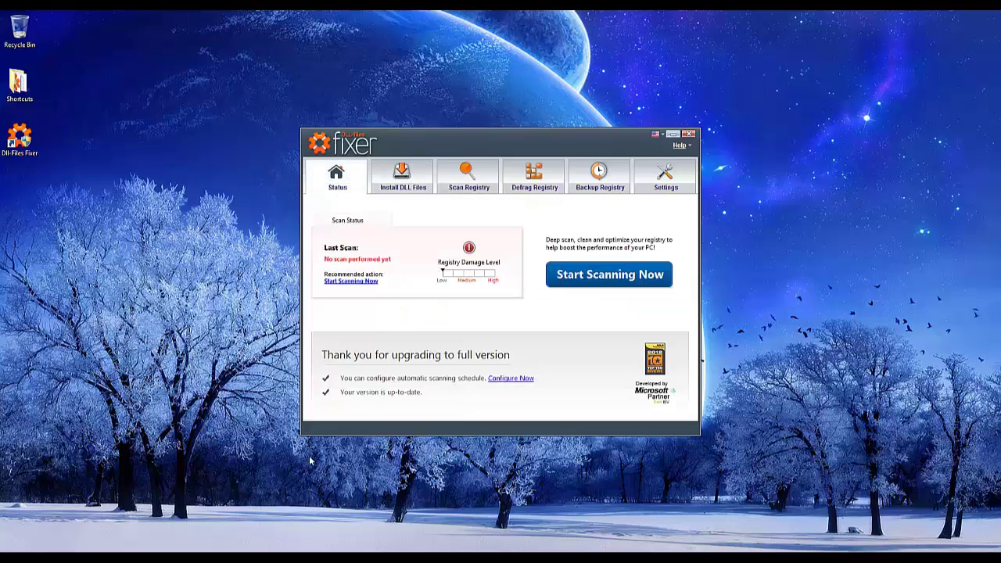
- Search xlive.dll under Install DLL Files, install it with overwrite, and acknowledge success
click(415, 183)
text(xlive.dll)
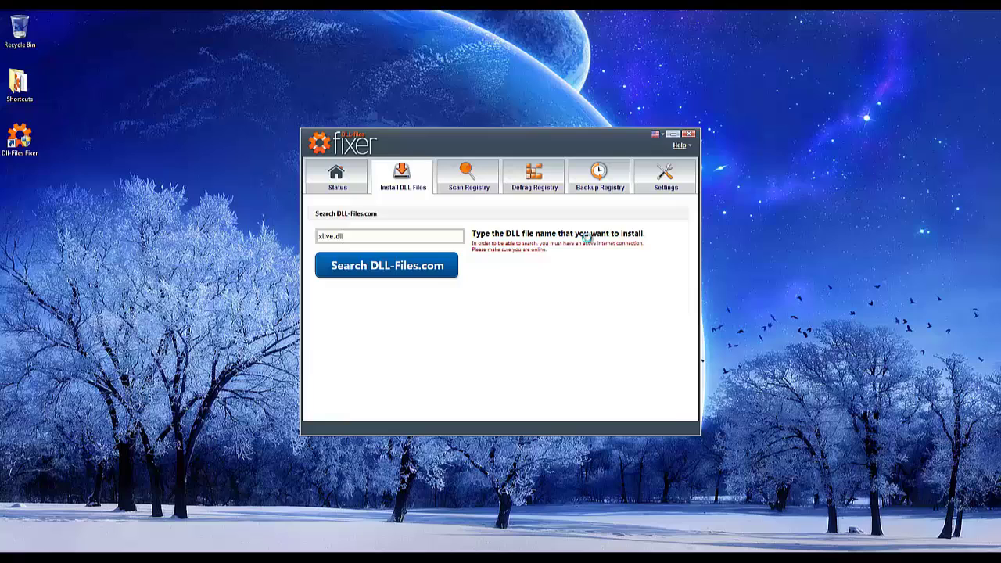
key(Return)
click(329, 323)
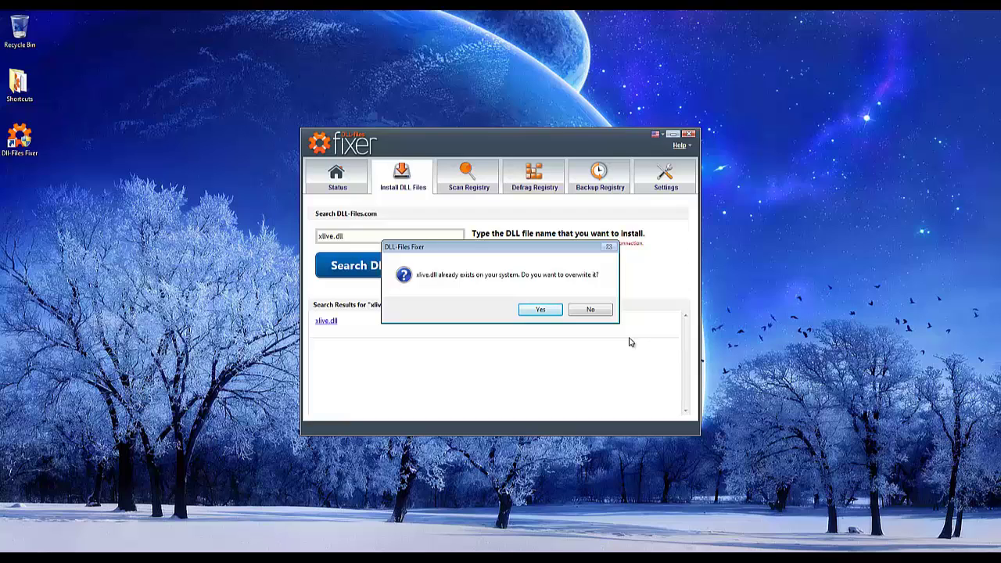
click(542, 309)
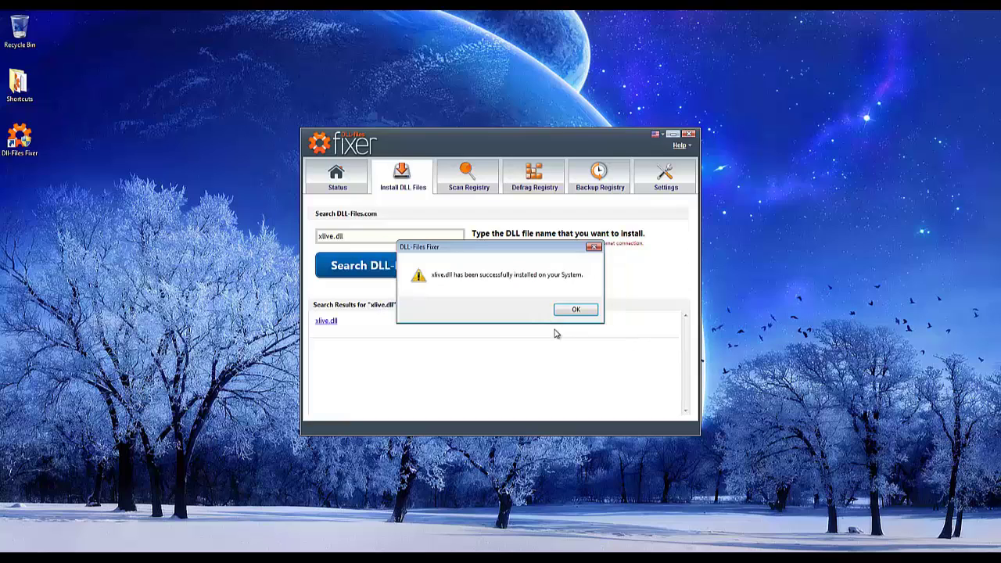
click(574, 311)
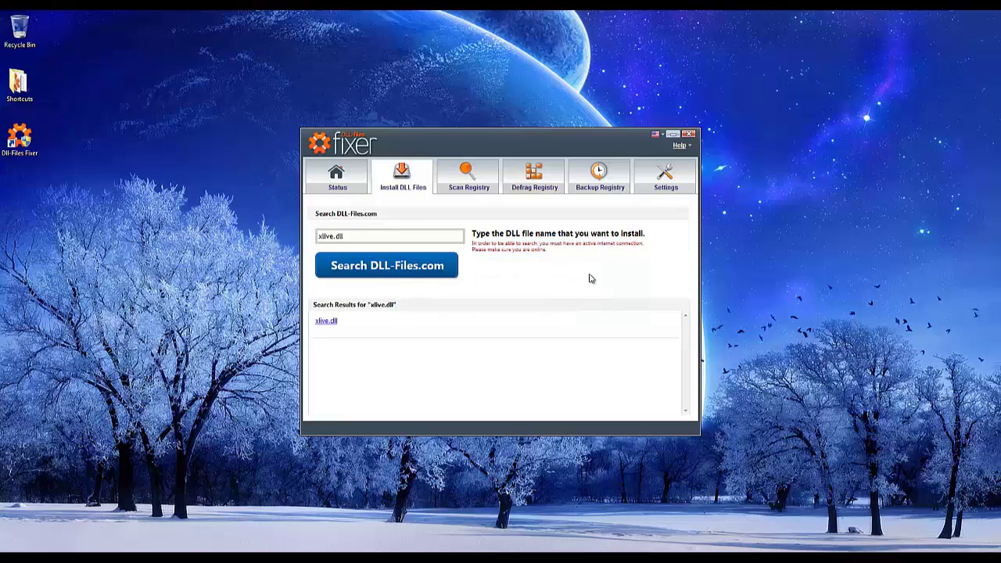